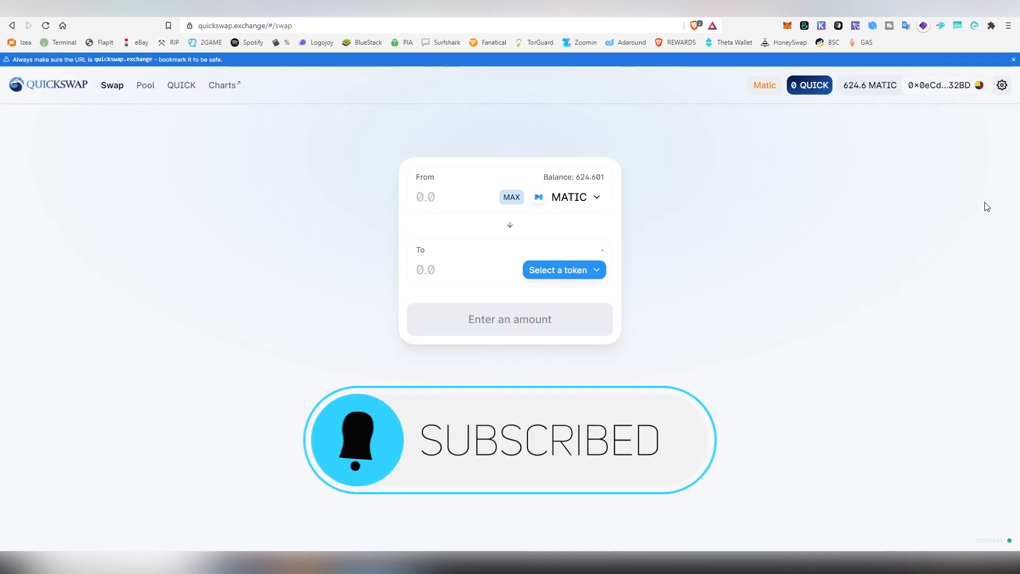
Step: Note QUICK's $548.13 price and 1,000,000 max supply on CoinMarketCap, then return to QuickSwap
{"action": "key", "text": "ctrl+Tab"}
{"action": "left_click_drag", "start_coordinate": [414, 159], "coordinate": [442, 159]}
{"action": "left_click", "coordinate": [442, 160]}
{"action": "mouse_move", "coordinate": [806, 287]}
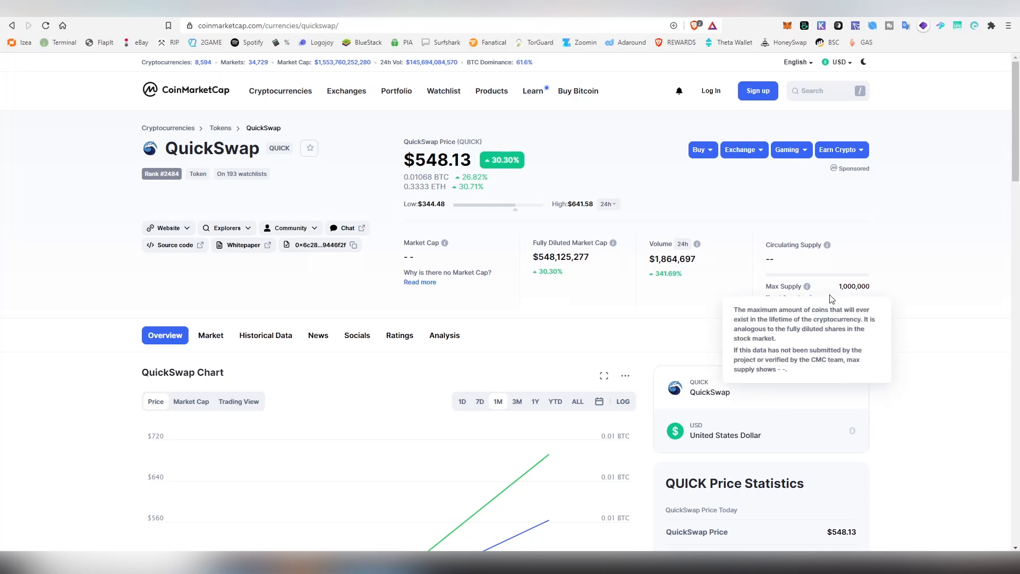
{"action": "left_click_drag", "start_coordinate": [837, 286], "coordinate": [866, 287]}
{"action": "left_click", "coordinate": [866, 292]}
{"action": "scroll", "coordinate": [749, 318], "scroll_direction": "down", "scroll_amount": 2}
{"action": "scroll", "coordinate": [542, 399], "scroll_direction": "up", "scroll_amount": 2}
{"action": "scroll", "coordinate": [543, 396], "scroll_direction": "down", "scroll_amount": 2}
{"action": "scroll", "coordinate": [554, 409], "scroll_direction": "up", "scroll_amount": 2}
{"action": "key", "text": "ctrl+Tab"}
Step: Review MetaMask's network list for the Custom RPC option and close it
{"action": "left_click", "coordinate": [717, 53]}
{"action": "scroll", "coordinate": [701, 303], "scroll_direction": "down", "scroll_amount": 2}
{"action": "left_click", "coordinate": [909, 239]}
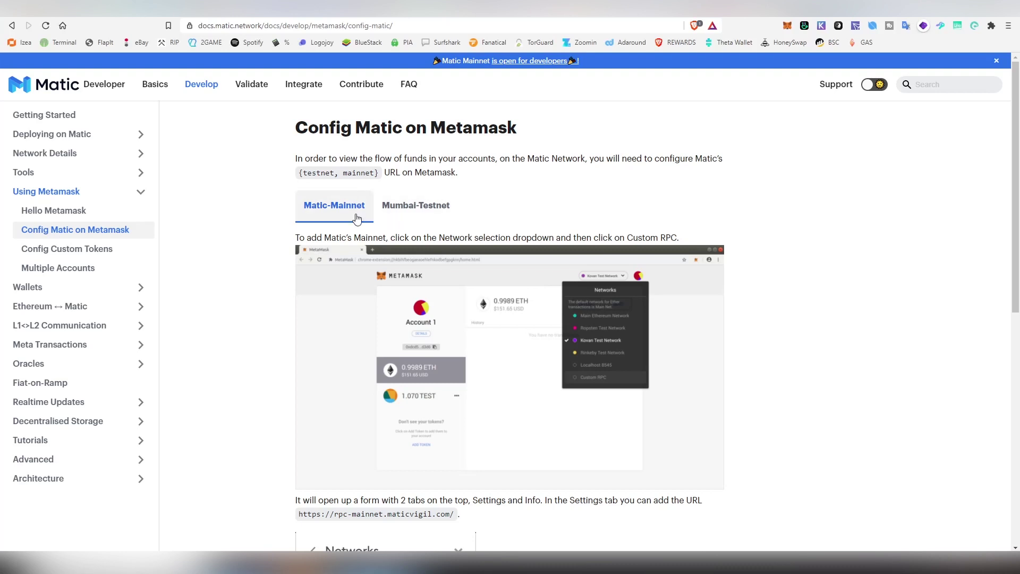
{"action": "scroll", "coordinate": [356, 219], "scroll_direction": "down", "scroll_amount": 3}
{"action": "scroll", "coordinate": [357, 239], "scroll_direction": "down", "scroll_amount": 5}
{"action": "scroll", "coordinate": [356, 263], "scroll_direction": "down", "scroll_amount": 2}
{"action": "scroll", "coordinate": [356, 271], "scroll_direction": "down", "scroll_amount": 2}
Step: Glance at transaction settings and the QUICK mining page, then land on the Pool page showing no liquidity
{"action": "key", "text": "ctrl+Tab"}
{"action": "left_click", "coordinate": [1002, 86]}
{"action": "left_click", "coordinate": [706, 314]}
{"action": "left_click", "coordinate": [181, 85]}
{"action": "left_click", "coordinate": [145, 86]}
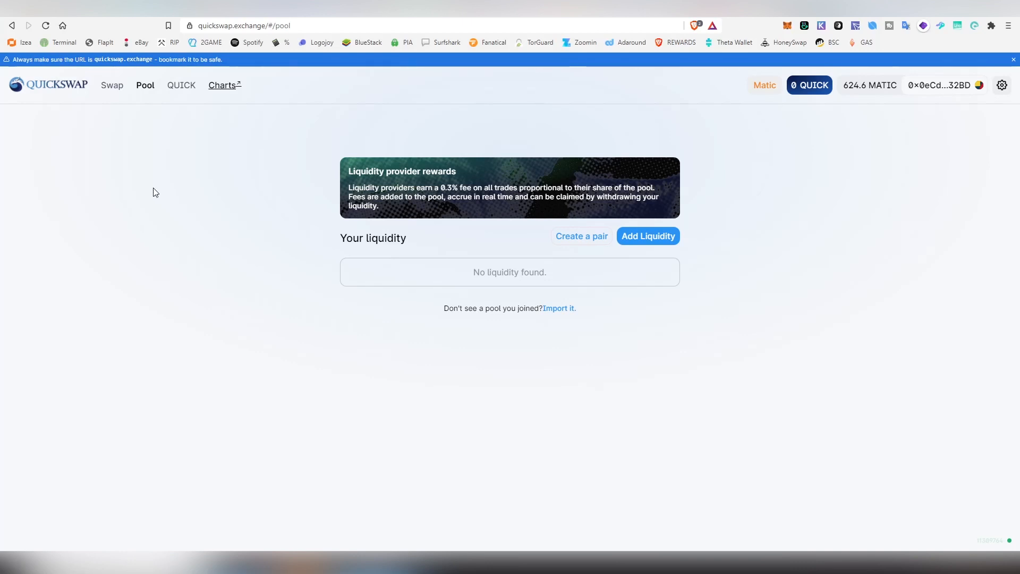
Step: Show the liquidity mining page listing the participating reward pools
{"action": "left_click", "coordinate": [184, 85]}
{"action": "scroll", "coordinate": [293, 220], "scroll_direction": "down", "scroll_amount": 1}
{"action": "scroll", "coordinate": [491, 232], "scroll_direction": "down", "scroll_amount": 1}
{"action": "scroll", "coordinate": [466, 289], "scroll_direction": "down", "scroll_amount": 1}
{"action": "scroll", "coordinate": [398, 159], "scroll_direction": "up", "scroll_amount": 1}
{"action": "left_click_drag", "start_coordinate": [561, 128], "coordinate": [649, 128]}
{"action": "left_click", "coordinate": [636, 128]}
{"action": "left_click_drag", "start_coordinate": [658, 128], "coordinate": [629, 128]}
{"action": "left_click", "coordinate": [630, 131]}
{"action": "left_click", "coordinate": [590, 144]}
{"action": "scroll", "coordinate": [570, 173], "scroll_direction": "down", "scroll_amount": 1}
{"action": "scroll", "coordinate": [546, 239], "scroll_direction": "up", "scroll_amount": 2}
{"action": "scroll", "coordinate": [541, 260], "scroll_direction": "up", "scroll_amount": 2}
{"action": "scroll", "coordinate": [541, 260], "scroll_direction": "up", "scroll_amount": 2}
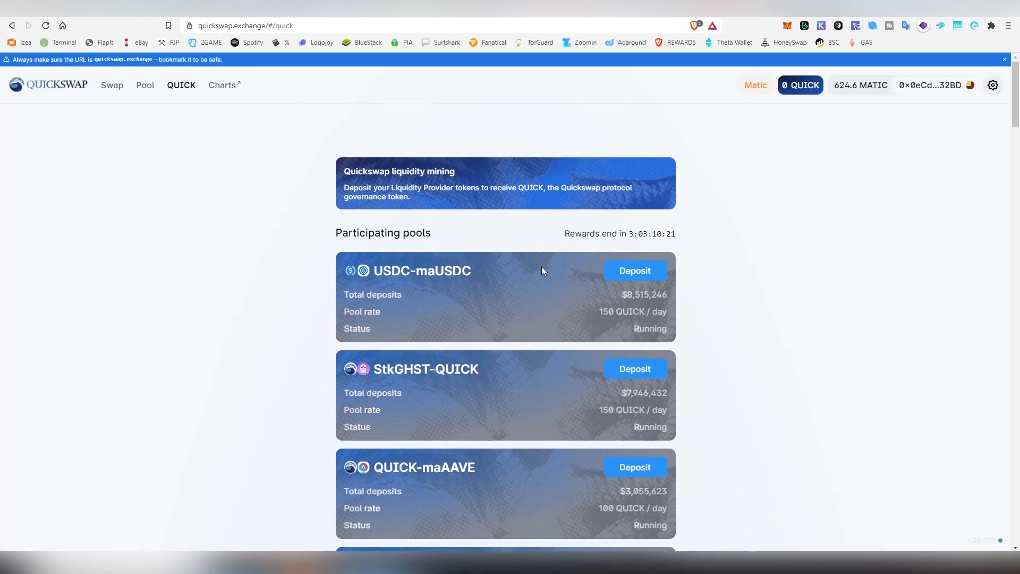
{"action": "scroll", "coordinate": [541, 256], "scroll_direction": "down", "scroll_amount": 2}
{"action": "scroll", "coordinate": [544, 249], "scroll_direction": "down", "scroll_amount": 1}
{"action": "scroll", "coordinate": [544, 249], "scroll_direction": "down", "scroll_amount": 1}
{"action": "scroll", "coordinate": [542, 244], "scroll_direction": "down", "scroll_amount": 1}
{"action": "scroll", "coordinate": [557, 266], "scroll_direction": "down", "scroll_amount": 1}
{"action": "scroll", "coordinate": [549, 245], "scroll_direction": "down", "scroll_amount": 1}
{"action": "scroll", "coordinate": [388, 334], "scroll_direction": "down", "scroll_amount": 2}
{"action": "scroll", "coordinate": [402, 349], "scroll_direction": "down", "scroll_amount": 2}
{"action": "scroll", "coordinate": [495, 269], "scroll_direction": "down", "scroll_amount": 3}
{"action": "scroll", "coordinate": [497, 270], "scroll_direction": "down", "scroll_amount": 3}
{"action": "scroll", "coordinate": [504, 272], "scroll_direction": "down", "scroll_amount": 3}
{"action": "scroll", "coordinate": [505, 272], "scroll_direction": "down", "scroll_amount": 2}
{"action": "scroll", "coordinate": [515, 269], "scroll_direction": "down", "scroll_amount": 4}
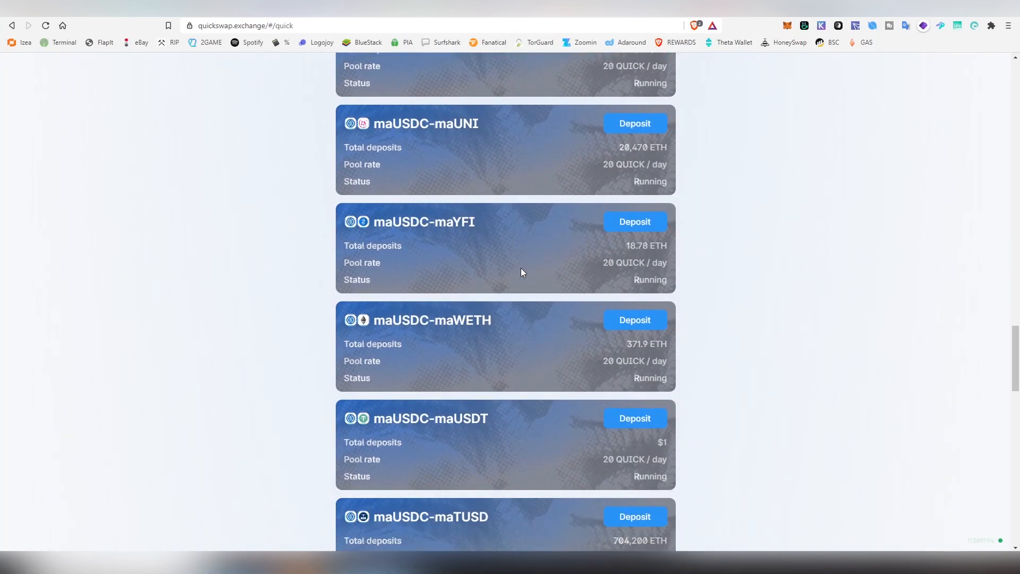
{"action": "scroll", "coordinate": [521, 268], "scroll_direction": "down", "scroll_amount": 3}
{"action": "scroll", "coordinate": [521, 268], "scroll_direction": "down", "scroll_amount": 4}
{"action": "scroll", "coordinate": [522, 268], "scroll_direction": "down", "scroll_amount": 3}
{"action": "scroll", "coordinate": [523, 268], "scroll_direction": "down", "scroll_amount": 1}
{"action": "scroll", "coordinate": [541, 483], "scroll_direction": "up", "scroll_amount": 5}
{"action": "scroll", "coordinate": [544, 364], "scroll_direction": "up", "scroll_amount": 5}
{"action": "scroll", "coordinate": [534, 381], "scroll_direction": "up", "scroll_amount": 4}
{"action": "scroll", "coordinate": [535, 382], "scroll_direction": "up", "scroll_amount": 3}
{"action": "scroll", "coordinate": [535, 382], "scroll_direction": "down", "scroll_amount": 1}
{"action": "scroll", "coordinate": [531, 379], "scroll_direction": "up", "scroll_amount": 2}
{"action": "scroll", "coordinate": [507, 390], "scroll_direction": "down", "scroll_amount": 1}
{"action": "scroll", "coordinate": [511, 386], "scroll_direction": "down", "scroll_amount": 2}
{"action": "scroll", "coordinate": [509, 384], "scroll_direction": "down", "scroll_amount": 2}
{"action": "scroll", "coordinate": [517, 358], "scroll_direction": "down", "scroll_amount": 2}
{"action": "scroll", "coordinate": [508, 345], "scroll_direction": "down", "scroll_amount": 1}
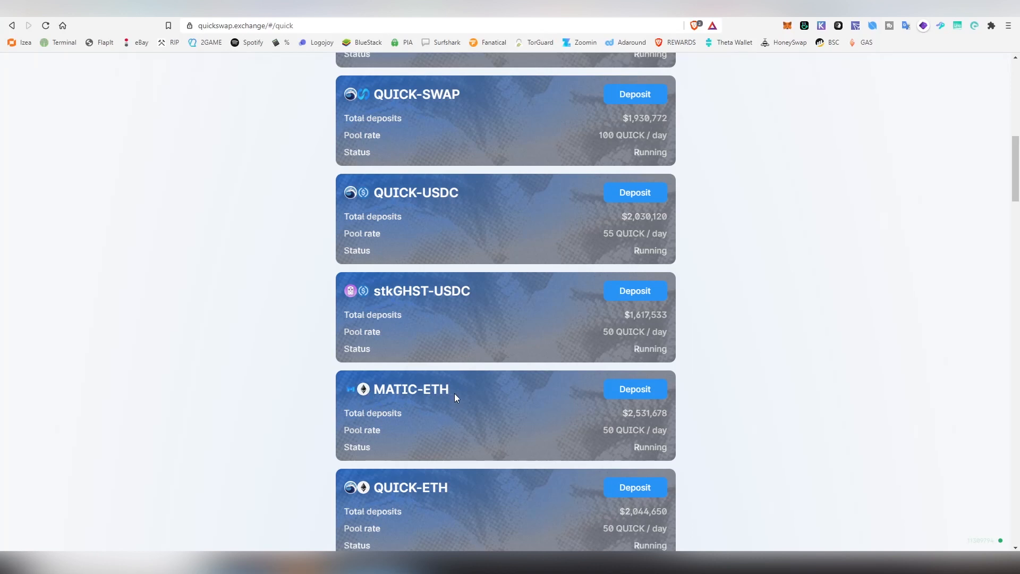
{"action": "scroll", "coordinate": [421, 394], "scroll_direction": "up", "scroll_amount": 1}
{"action": "scroll", "coordinate": [420, 393], "scroll_direction": "up", "scroll_amount": 1}
{"action": "scroll", "coordinate": [399, 351], "scroll_direction": "up", "scroll_amount": 1}
{"action": "scroll", "coordinate": [390, 340], "scroll_direction": "up", "scroll_amount": 1}
{"action": "scroll", "coordinate": [408, 347], "scroll_direction": "up", "scroll_amount": 1}
{"action": "scroll", "coordinate": [446, 394], "scroll_direction": "up", "scroll_amount": 1}
{"action": "scroll", "coordinate": [445, 395], "scroll_direction": "up", "scroll_amount": 1}
{"action": "scroll", "coordinate": [496, 341], "scroll_direction": "up", "scroll_amount": 2}
{"action": "scroll", "coordinate": [363, 376], "scroll_direction": "up", "scroll_amount": 2}
Step: On the swap page, enable a token list so USDC can be searched as the receive token
{"action": "left_click", "coordinate": [112, 86]}
{"action": "left_click", "coordinate": [583, 268]}
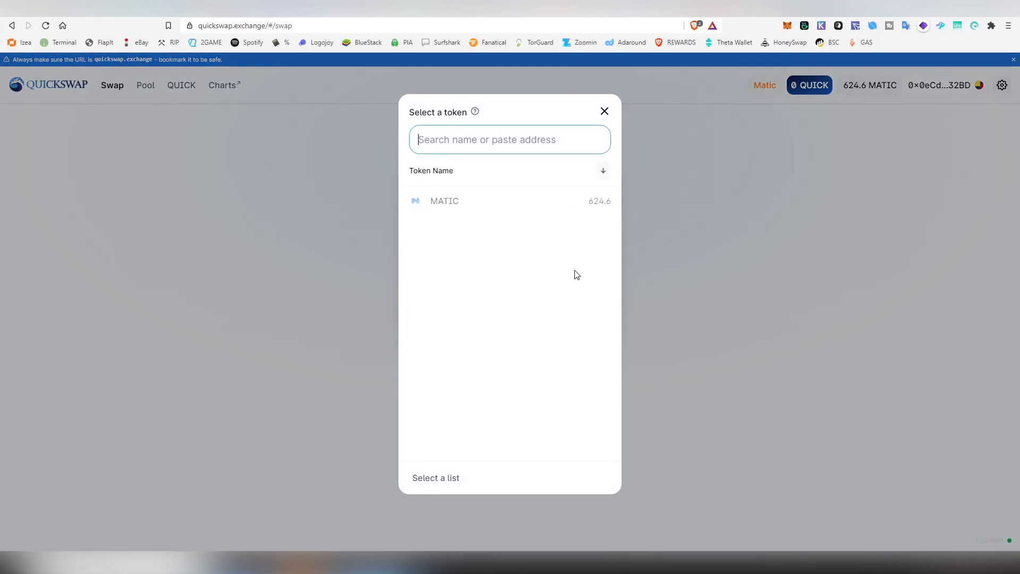
{"action": "type", "text": "usdc"}
{"action": "left_click", "coordinate": [638, 142]}
{"action": "left_click", "coordinate": [597, 267]}
{"action": "left_click", "coordinate": [434, 478]}
{"action": "left_click", "coordinate": [592, 306]}
{"action": "left_click", "coordinate": [518, 138]}
{"action": "type", "text": "usdc"}
Step: Choose USDC to receive for 200 MATIC and bring up the swap review
{"action": "left_click", "coordinate": [469, 204]}
{"action": "type", "text": "200"}
{"action": "left_click", "coordinate": [483, 332]}
Step: Confirm the 200 MATIC to USDC swap and approve it in MetaMask after checking the gas fee
{"action": "left_click", "coordinate": [520, 392]}
{"action": "mouse_move", "coordinate": [606, 146]}
{"action": "left_mouse_down"}
{"action": "mouse_move", "coordinate": [123, 146]}
{"action": "mouse_move", "coordinate": [215, 159]}
{"action": "mouse_move", "coordinate": [227, 142]}
{"action": "left_mouse_up"}
{"action": "left_click_drag", "start_coordinate": [309, 295], "coordinate": [361, 295]}
{"action": "scroll", "coordinate": [334, 319], "scroll_direction": "down", "scroll_amount": 3}
{"action": "left_click", "coordinate": [326, 437]}
{"action": "left_click", "coordinate": [447, 378]}
Step: Switch the receive token (via eUSDT) to maUSDC for 200 MATIC and check the price impact
{"action": "left_click", "coordinate": [596, 270]}
{"action": "type", "text": "us"}
{"action": "left_click", "coordinate": [510, 262]}
{"action": "left_click", "coordinate": [462, 203]}
{"action": "type", "text": "200"}
{"action": "left_click", "coordinate": [556, 275]}
{"action": "type", "text": "usdc"}
{"action": "left_click", "coordinate": [469, 261]}
{"action": "double_click", "coordinate": [592, 384]}
{"action": "left_click", "coordinate": [583, 390]}
Step: Review settings, confirm the MATIC to maUSDC swap and approve it in MetaMask
{"action": "left_click", "coordinate": [1002, 86]}
{"action": "left_click", "coordinate": [536, 339]}
{"action": "left_click", "coordinate": [489, 389]}
{"action": "mouse_move", "coordinate": [823, 47]}
{"action": "left_mouse_down"}
{"action": "mouse_move", "coordinate": [213, 150]}
{"action": "mouse_move", "coordinate": [271, 144]}
{"action": "left_mouse_up"}
{"action": "scroll", "coordinate": [255, 319], "scroll_direction": "down", "scroll_amount": 2}
{"action": "left_click", "coordinate": [307, 451]}
{"action": "left_click", "coordinate": [534, 378]}
Step: Start Add Liquidity for the USDC-maUSDC pair with the full 34.720731 USDC balance
{"action": "left_click", "coordinate": [145, 86]}
{"action": "left_click", "coordinate": [645, 238]}
{"action": "left_click", "coordinate": [561, 231]}
{"action": "left_click", "coordinate": [491, 354]}
{"action": "left_click", "coordinate": [578, 307]}
{"action": "left_click", "coordinate": [504, 395]}
{"action": "left_click", "coordinate": [513, 228]}
Step: Use the full maUSDC balance and approve USDC spending in MetaMask, checking wallet activity
{"action": "left_click", "coordinate": [500, 307]}
{"action": "left_click", "coordinate": [452, 451]}
{"action": "left_click", "coordinate": [800, 381]}
{"action": "left_click", "coordinate": [787, 30]}
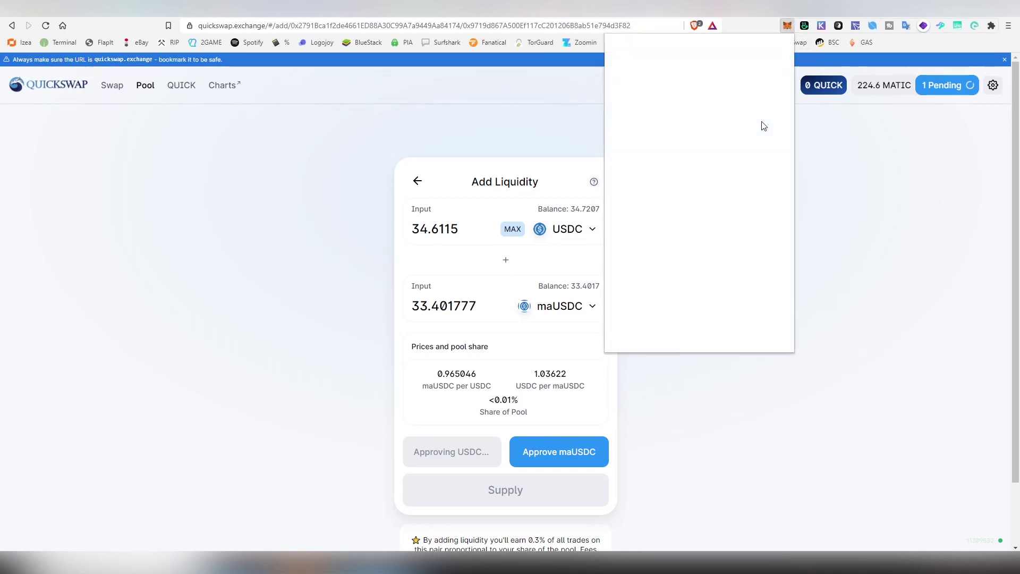
{"action": "left_click", "coordinate": [879, 232]}
Step: Approve maUSDC spending for the pool in MetaMask
{"action": "left_click", "coordinate": [602, 451]}
{"action": "left_click_drag", "start_coordinate": [916, 22], "coordinate": [694, 58]}
{"action": "left_click", "coordinate": [742, 360]}
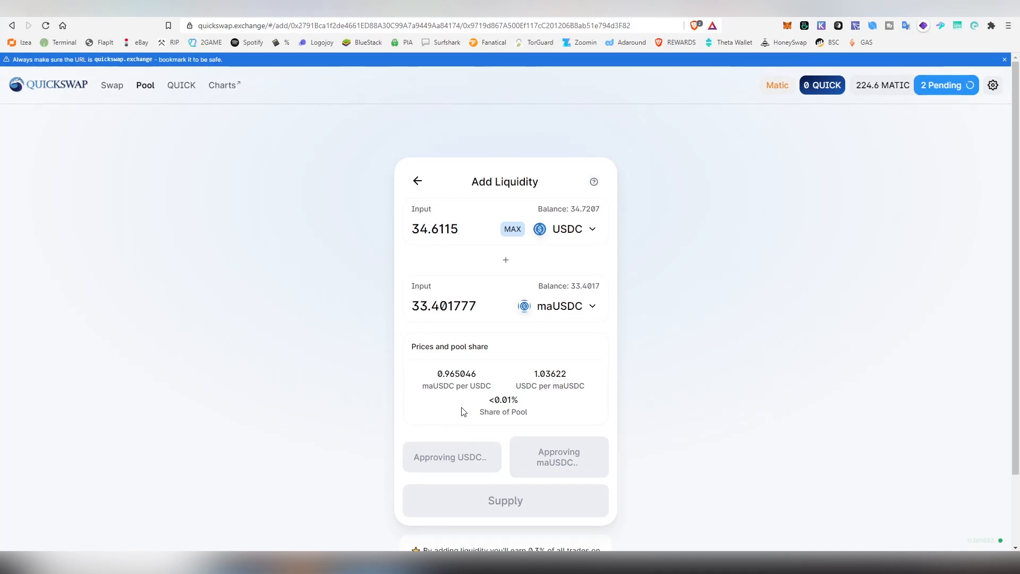
{"action": "scroll", "coordinate": [442, 335], "scroll_direction": "down", "scroll_amount": 2}
{"action": "scroll", "coordinate": [515, 419], "scroll_direction": "up", "scroll_amount": 2}
Step: Supply 34.6124 USDC and 33.4017 maUSDC liquidity and confirm the transaction in MetaMask
{"action": "left_click", "coordinate": [416, 449]}
{"action": "left_click", "coordinate": [510, 404]}
{"action": "scroll", "coordinate": [956, 239], "scroll_direction": "down", "scroll_amount": 2}
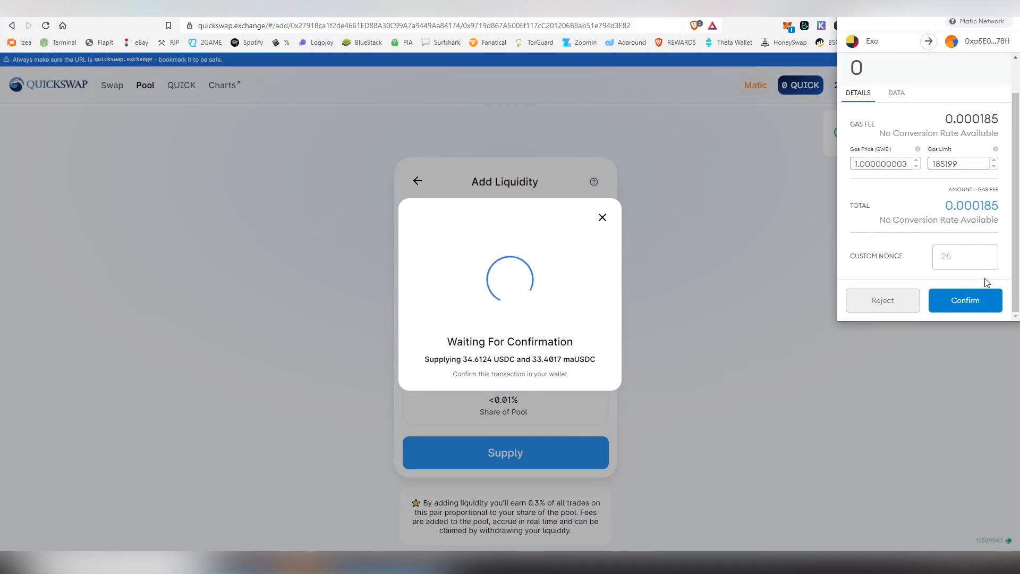
{"action": "left_click", "coordinate": [965, 300]}
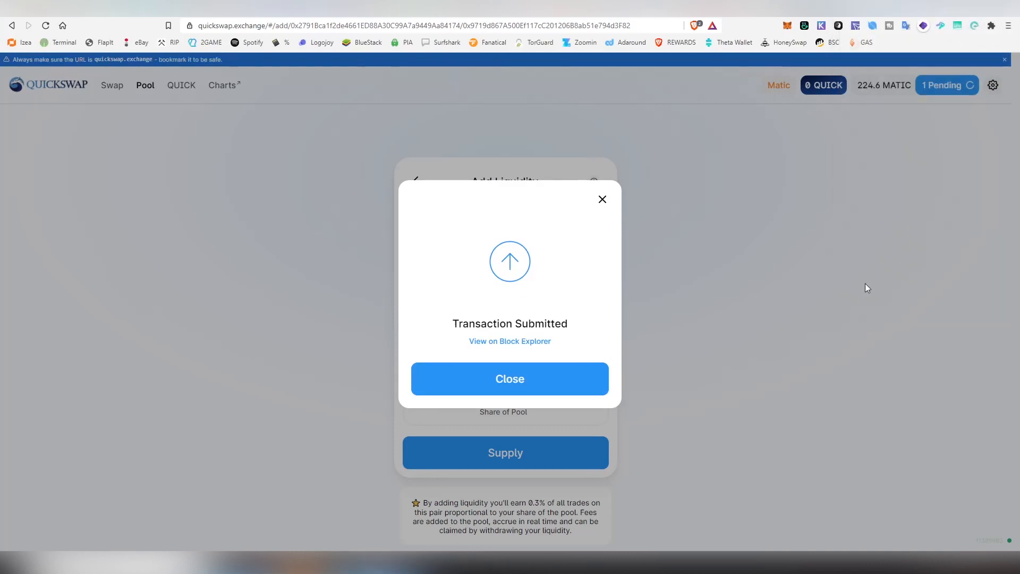
Step: Open the USDC-maUSDC mining pool's deposit form with the maximum QUICK-V2 LP amount
{"action": "left_click", "coordinate": [518, 378]}
{"action": "left_click", "coordinate": [181, 86]}
{"action": "left_click", "coordinate": [635, 270]}
{"action": "left_click", "coordinate": [519, 411]}
{"action": "left_click", "coordinate": [481, 269]}
{"action": "left_click", "coordinate": [680, 315]}
{"action": "left_click", "coordinate": [532, 408]}
{"action": "triple_click", "coordinate": [481, 269]}
Step: Approve the LP tokens, deposit them into the mining pool and confirm both in MetaMask
{"action": "left_click", "coordinate": [457, 336]}
{"action": "left_click_drag", "start_coordinate": [912, 19], "coordinate": [605, 130]}
{"action": "left_click", "coordinate": [666, 414]}
{"action": "left_click", "coordinate": [562, 337]}
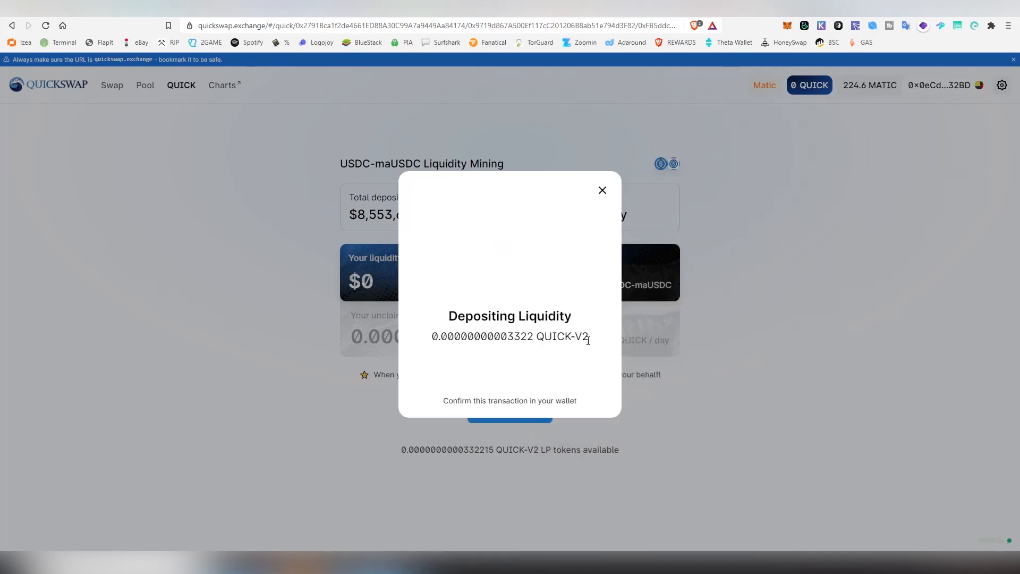
{"action": "left_click", "coordinate": [978, 297]}
{"action": "left_click", "coordinate": [649, 395]}
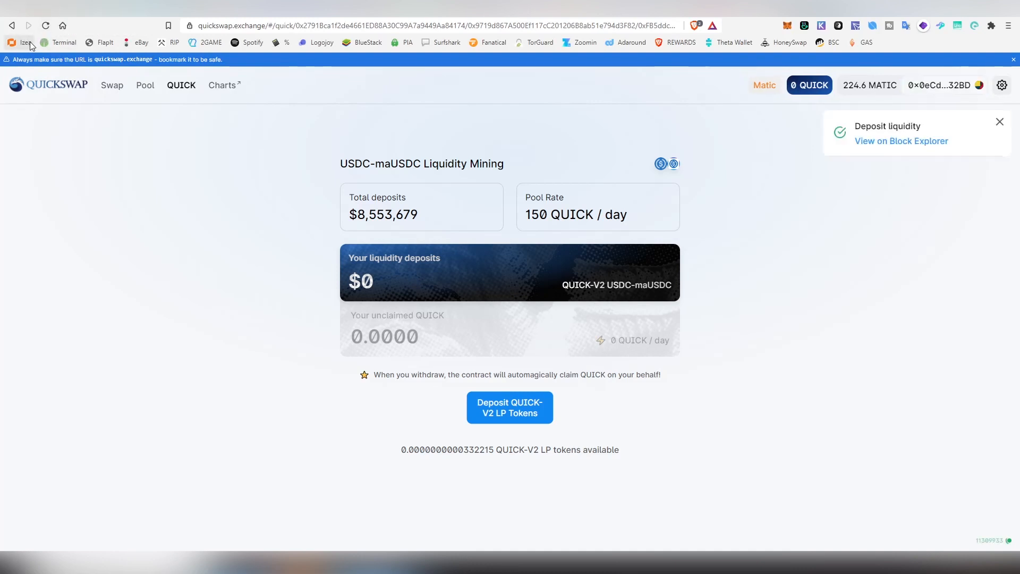
Step: Reload the browser and navigate via Pool back to the QUICK mining page to refresh deposit figures
{"action": "left_click", "coordinate": [47, 26]}
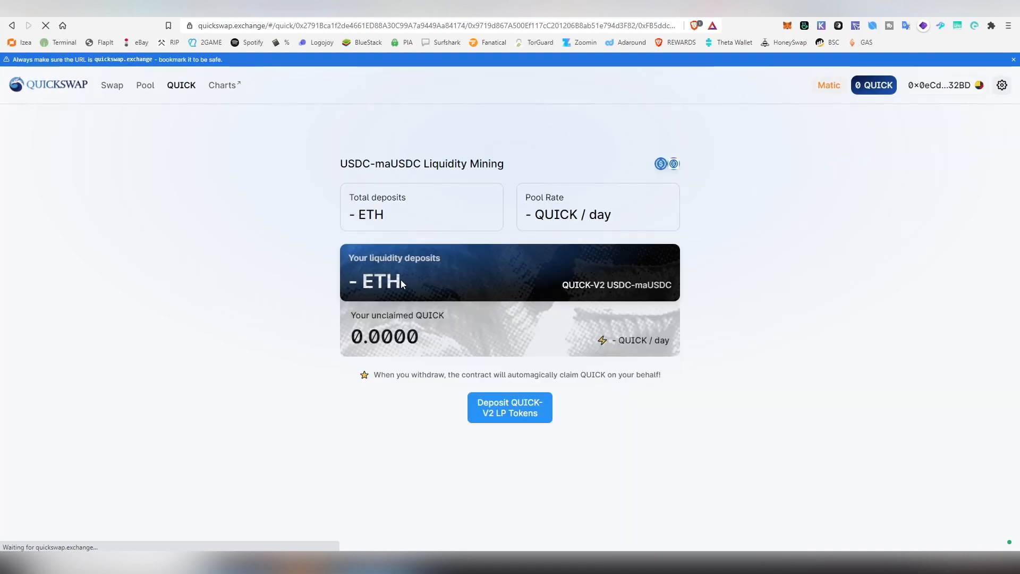
{"action": "left_click", "coordinate": [144, 85]}
{"action": "left_click", "coordinate": [181, 85]}
Step: Copy the 0.001214 QUICK reward rate and convert it on CoinMarketCap to about 0.66 USD
{"action": "left_click_drag", "start_coordinate": [575, 356], "coordinate": [614, 365]}
{"action": "right_click", "coordinate": [614, 356]}
{"action": "left_click", "coordinate": [638, 367]}
{"action": "key", "text": "ctrl+Tab"}
{"action": "right_click", "coordinate": [761, 389]}
{"action": "left_click", "coordinate": [794, 290]}
Step: Return to the QuickSwap tab and go to the Swap page
{"action": "left_click", "coordinate": [883, 21]}
{"action": "left_click", "coordinate": [113, 85]}
Step: View the QUICK breakdown (0.00 balance, 0.0000 unclaimed) and select the 976,383 total supply
{"action": "left_click", "coordinate": [809, 85]}
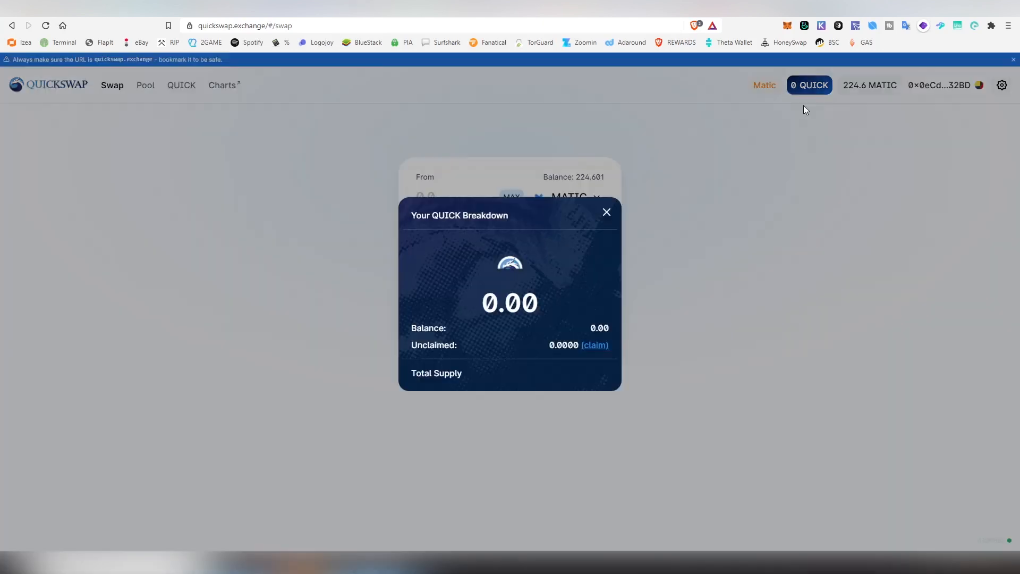
{"action": "left_click_drag", "start_coordinate": [576, 373], "coordinate": [593, 373]}
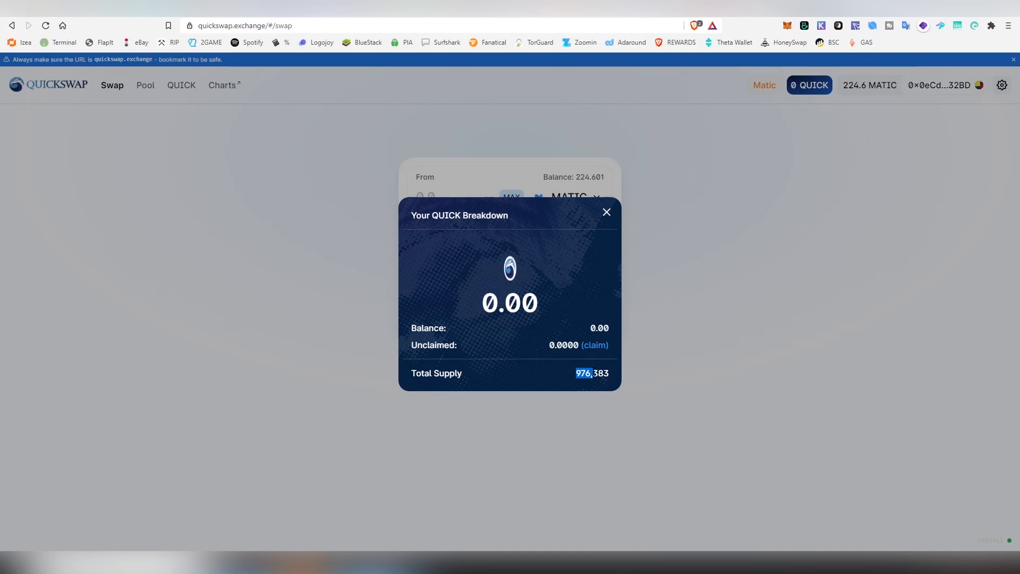